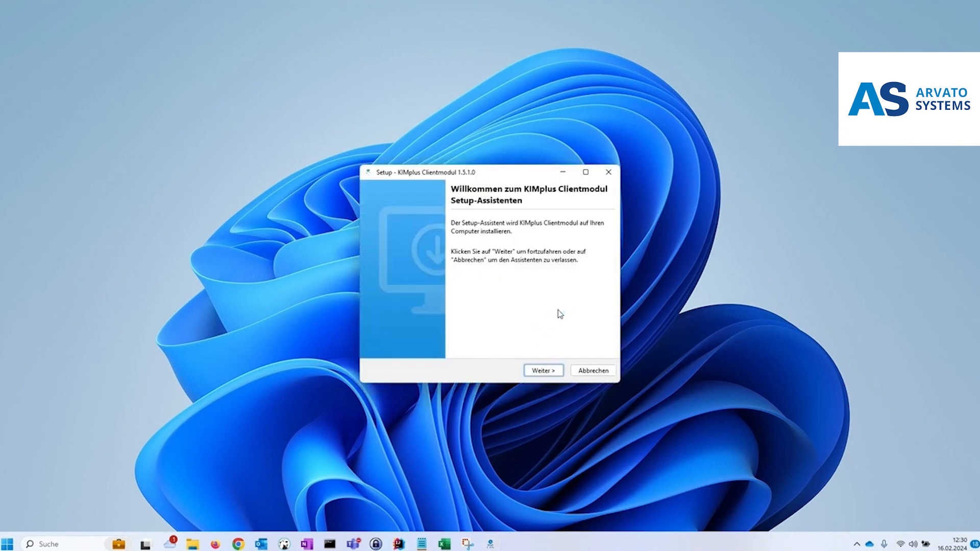
Start the KIMplus Clientmodul setup wizard and keep the default installation folder C:\Program Files\kimplus-clientmodul
left_click(545, 371)
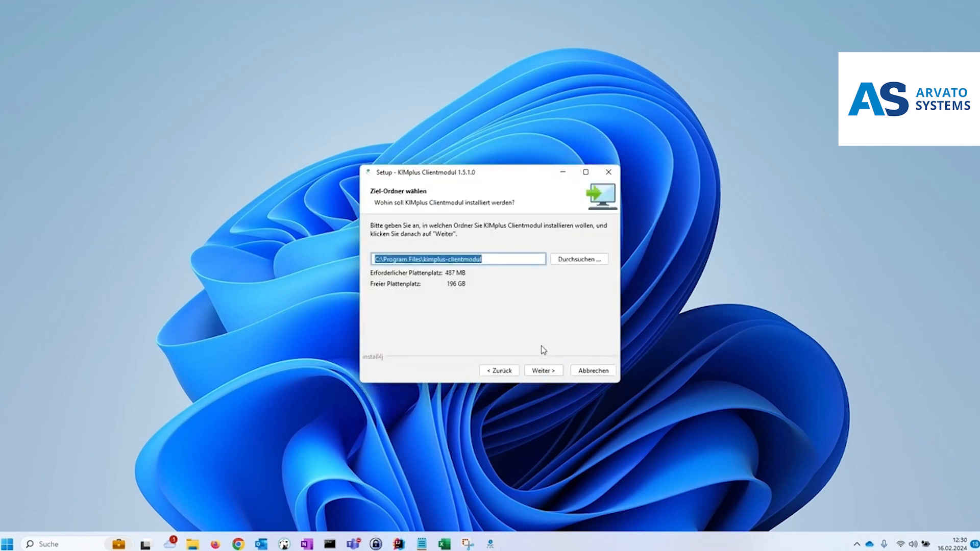
left_click(516, 260)
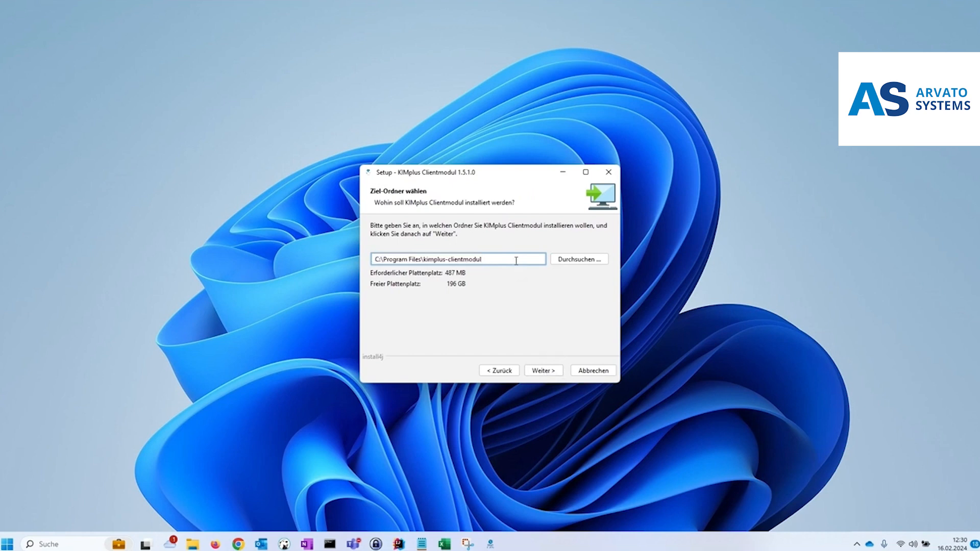
left_click(542, 371)
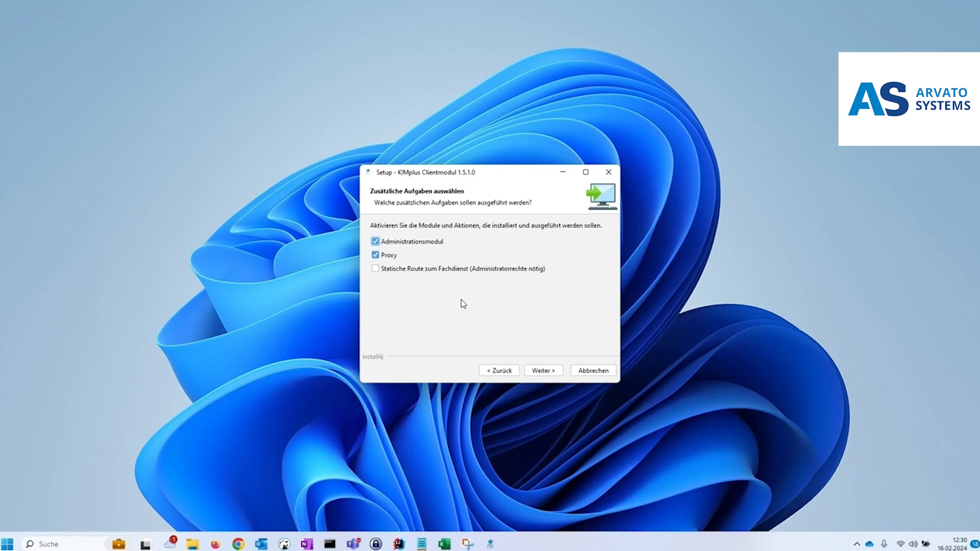
Enable the static route to the Fachdienst task and enter the connector IP address 192.168.178.26
left_click(444, 271)
left_click(541, 371)
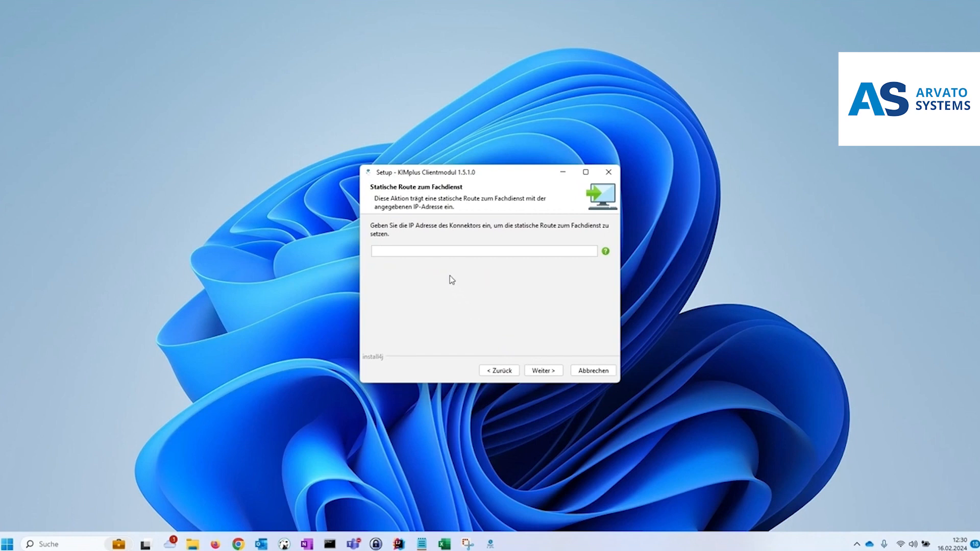
left_click(442, 255)
type("192.168.178.26")
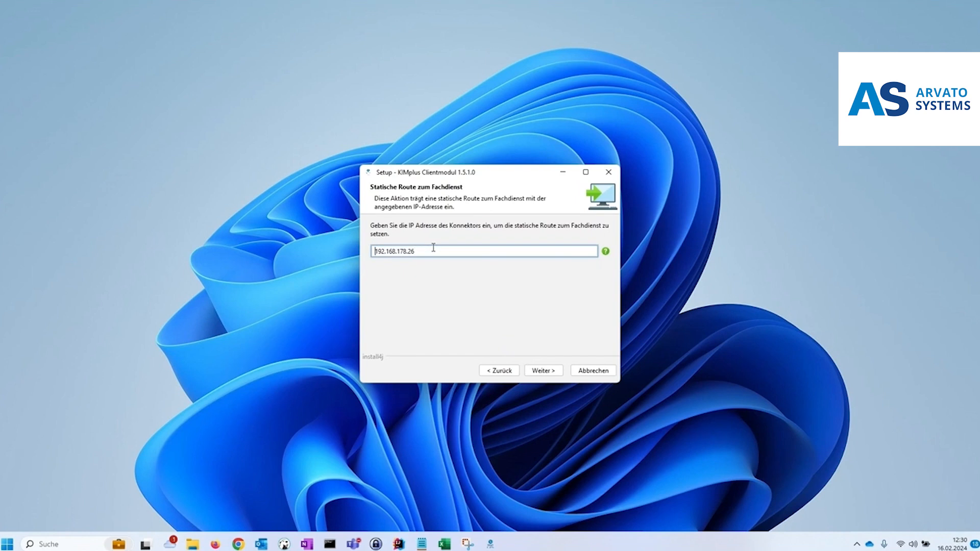
left_click(545, 373)
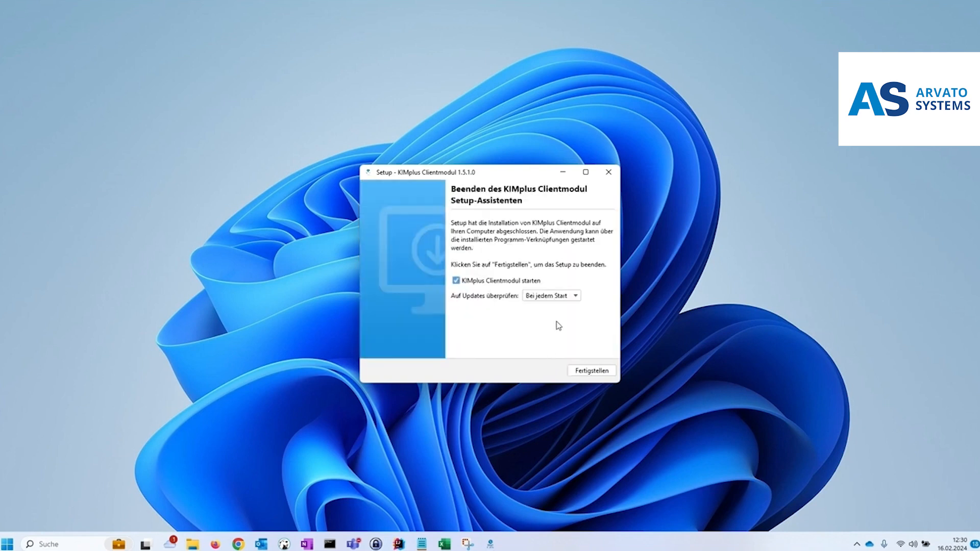
Finish the setup, keeping the update check at Bei jedem Start and the Clientmodul set to launch
left_click(562, 298)
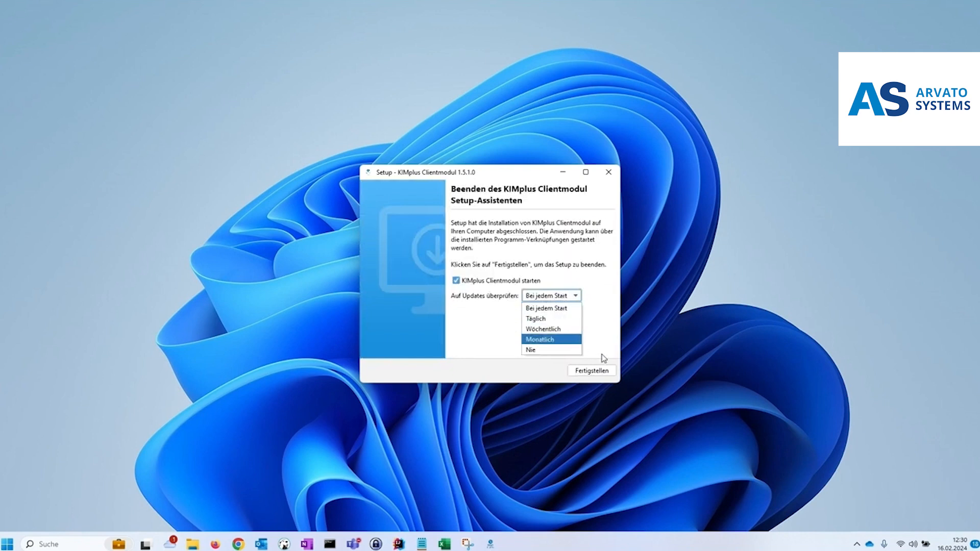
left_click(592, 295)
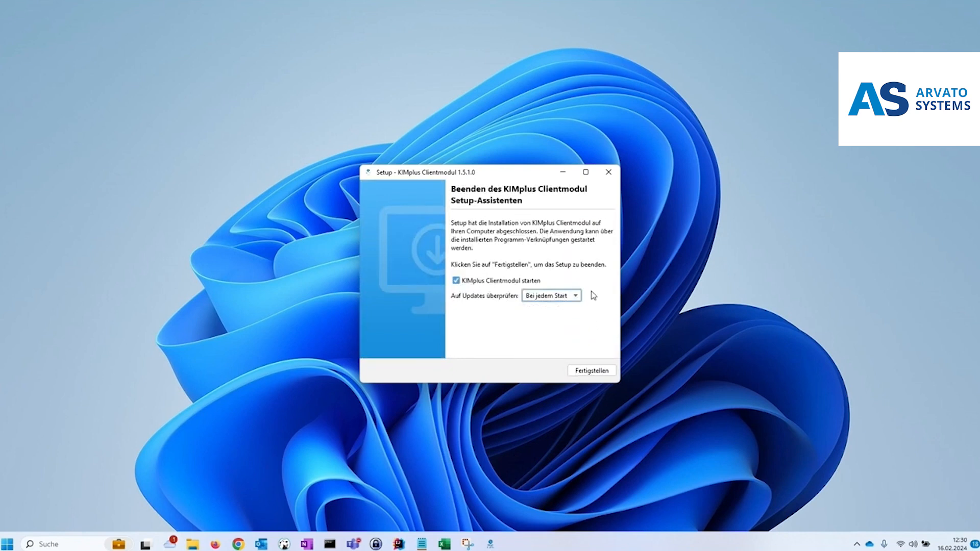
left_click(600, 370)
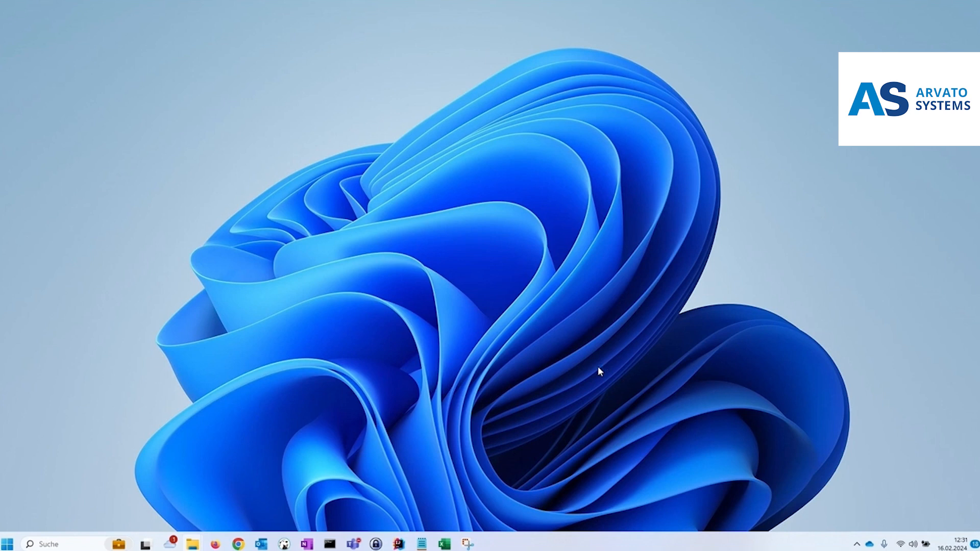
Open the kim+ Clientmodul window from the system tray and dismiss the warning dialog
left_click(857, 545)
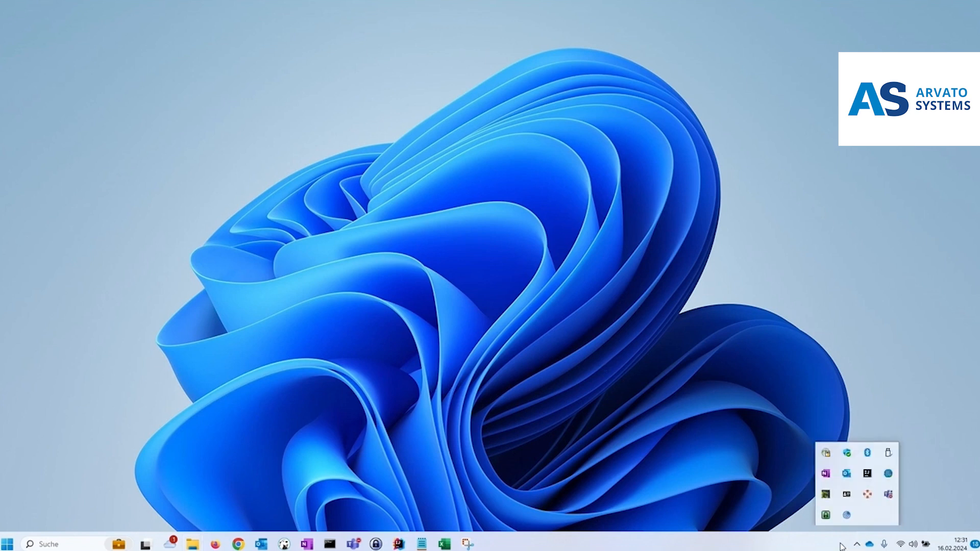
right_click(889, 474)
left_click(874, 445)
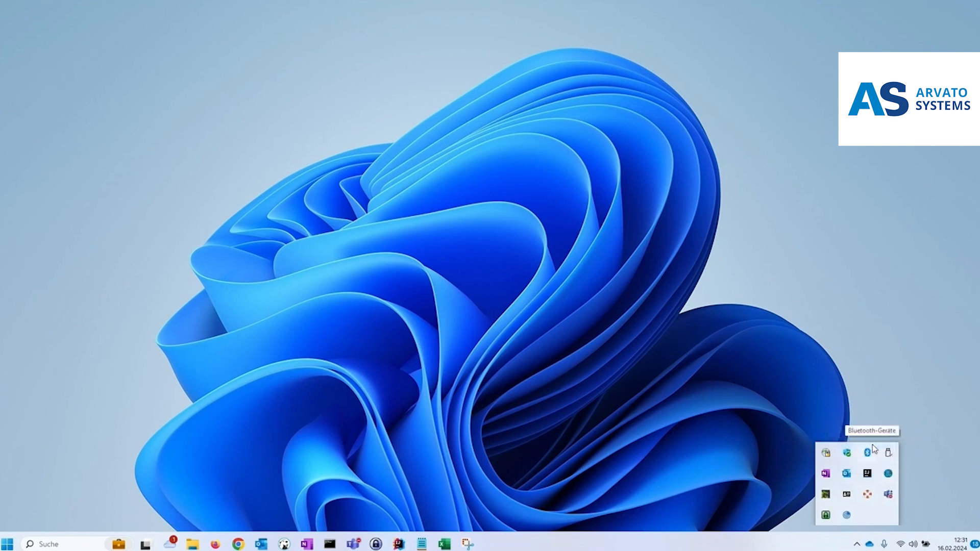
left_click(856, 546)
left_click_drag(459, 157, 468, 186)
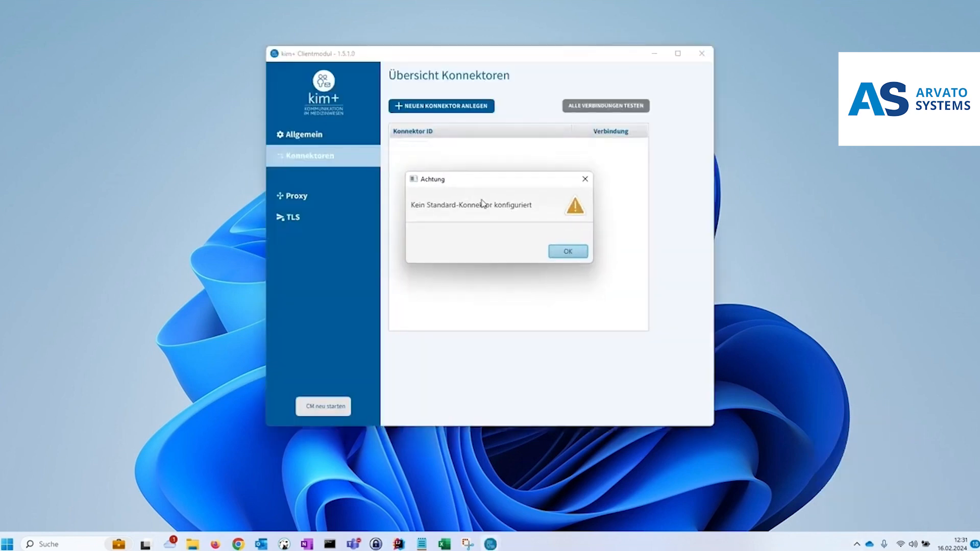
left_click(558, 254)
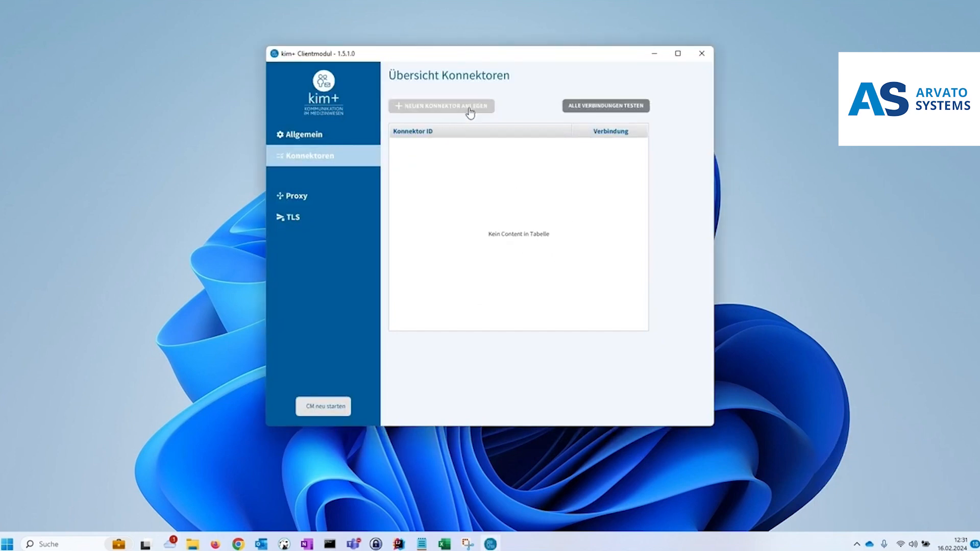
Review the Allgemein, Proxy and TLS configuration pages before returning to the connector overview
left_click(323, 134)
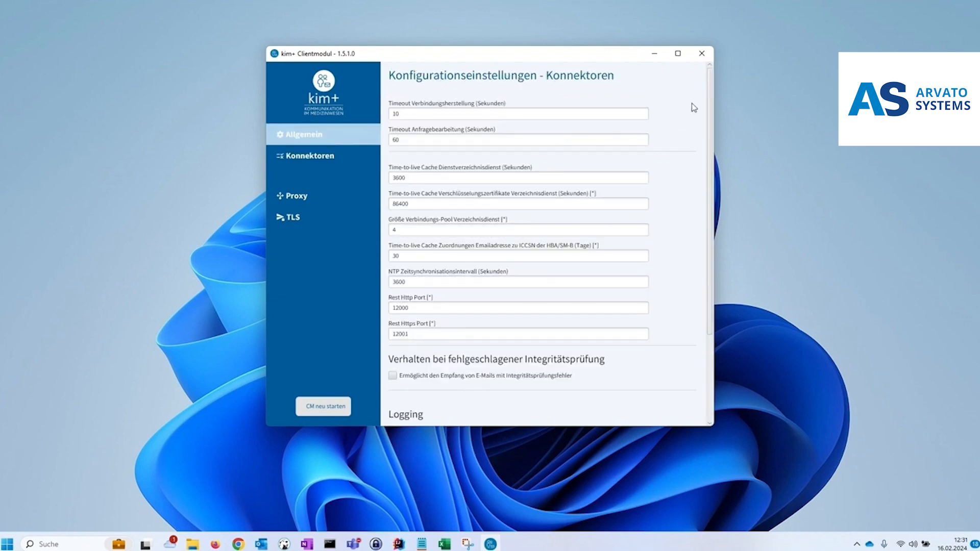
mouse_move(706, 91)
left_mouse_down()
mouse_move(712, 223)
mouse_move(706, 82)
left_mouse_up()
left_click(338, 197)
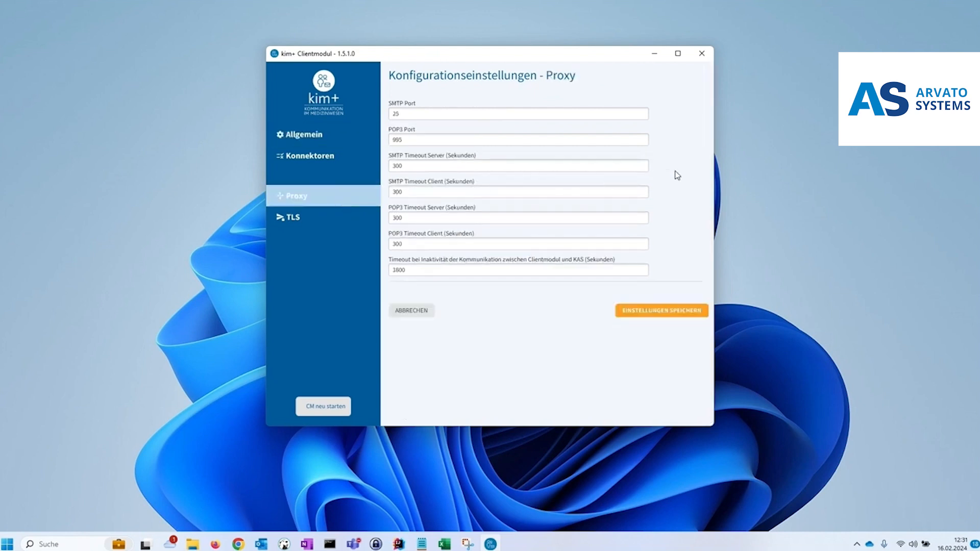
left_click(321, 224)
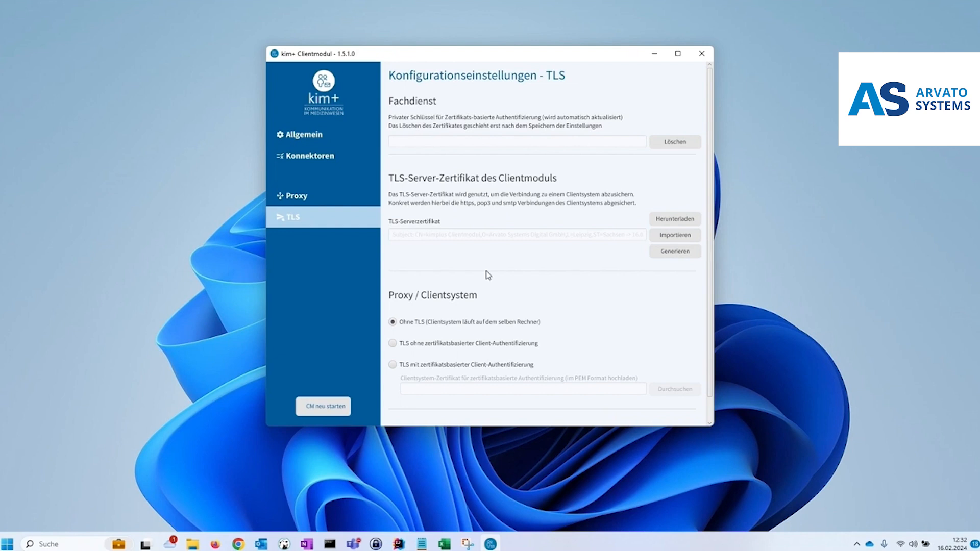
left_click(329, 160)
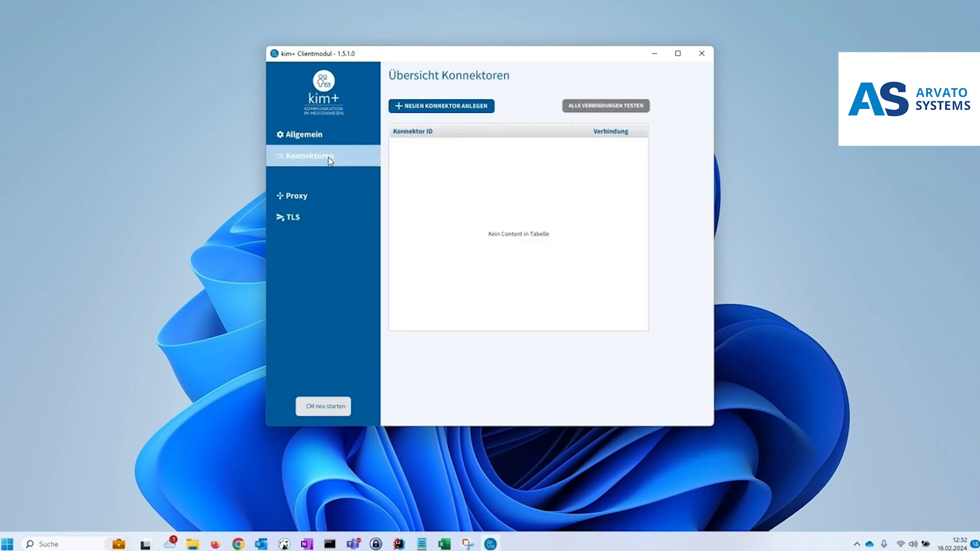
Create a new connector with Konnektor-ID standard and hostname 192.168.178.26
left_click(461, 106)
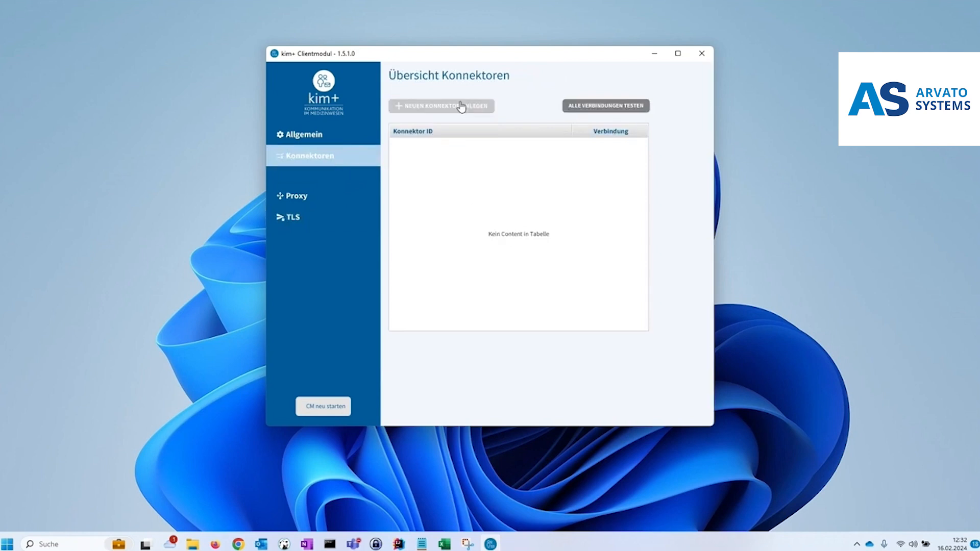
left_click(466, 190)
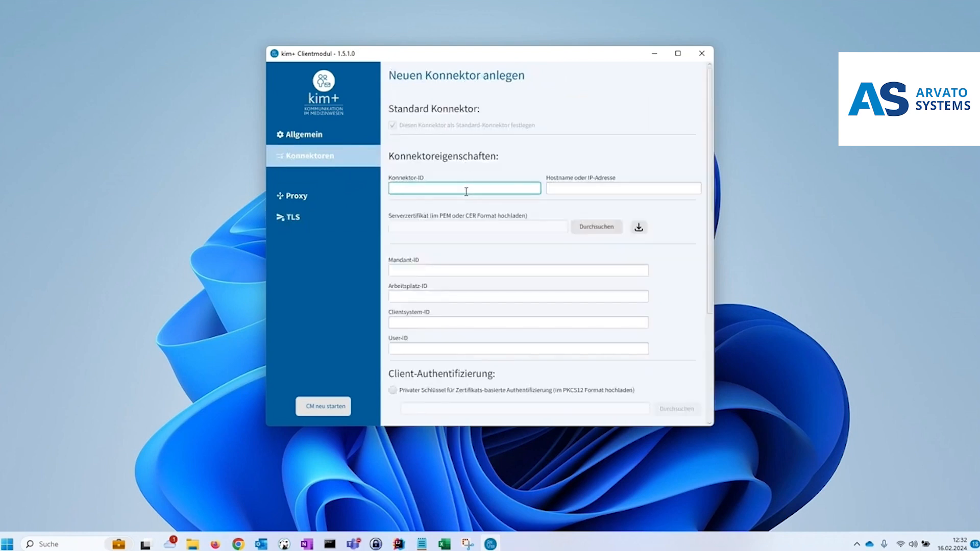
type("standard")
left_click(567, 192)
type("192.168.178.26")
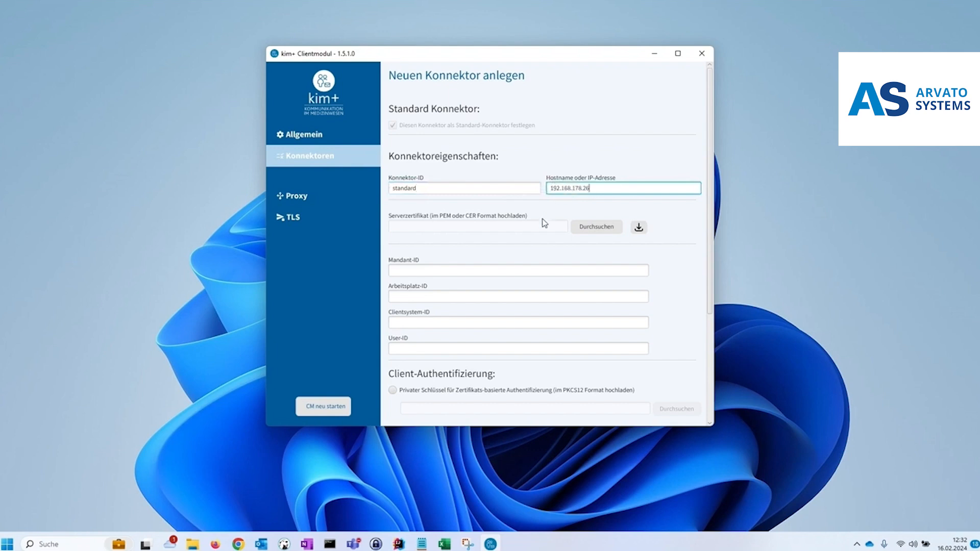
Load the server certificate directly from the connector instead of uploading a file
left_click(581, 232)
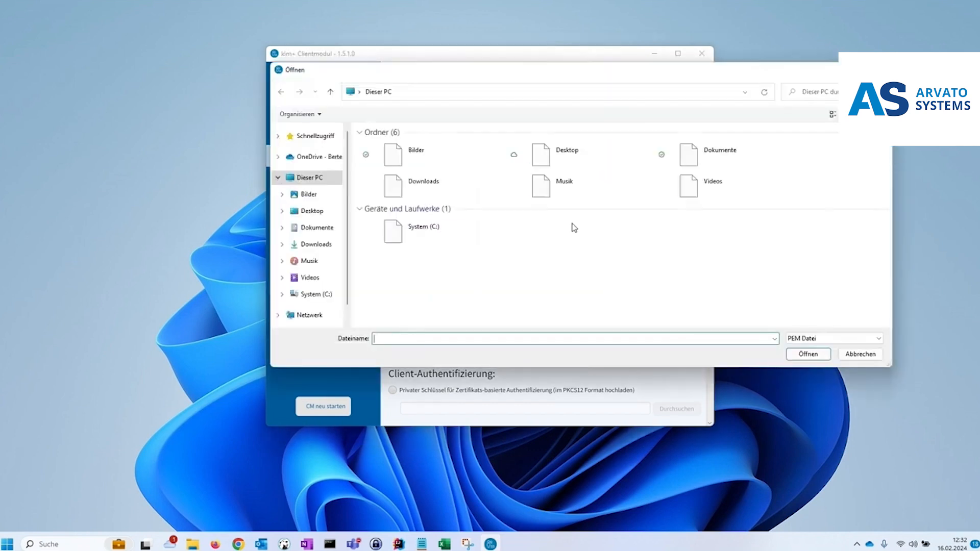
left_click(860, 354)
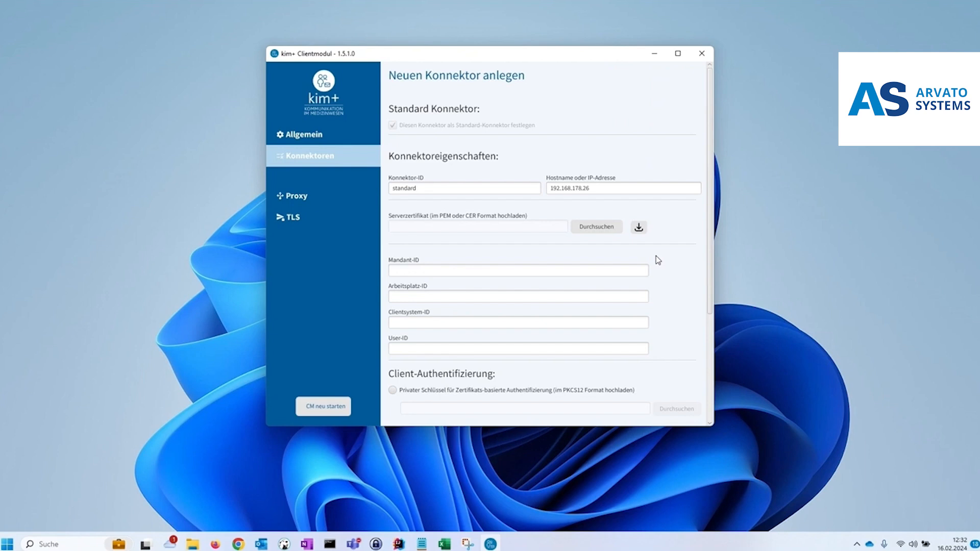
left_click(640, 229)
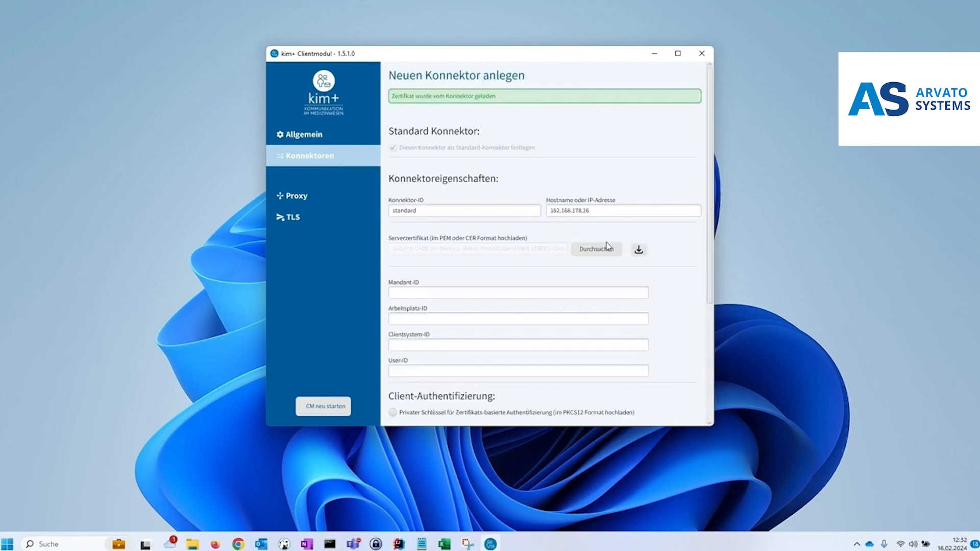
Fill in Mandant-ID m, Arbeitsplatz-ID a, Clientsystem-ID c and User-ID u
left_click(427, 291)
type("m")
left_click(416, 317)
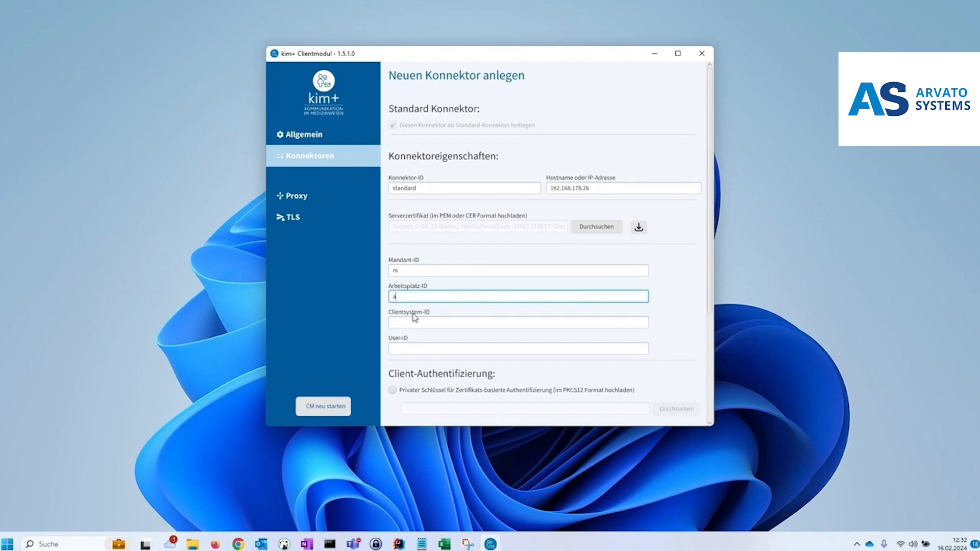
left_click(415, 323)
type("c")
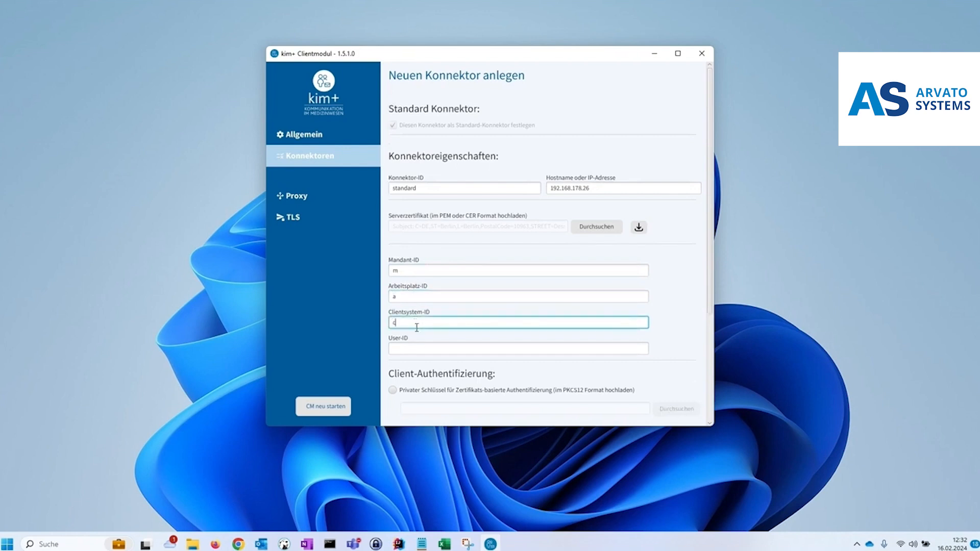
left_click(418, 347)
type("u")
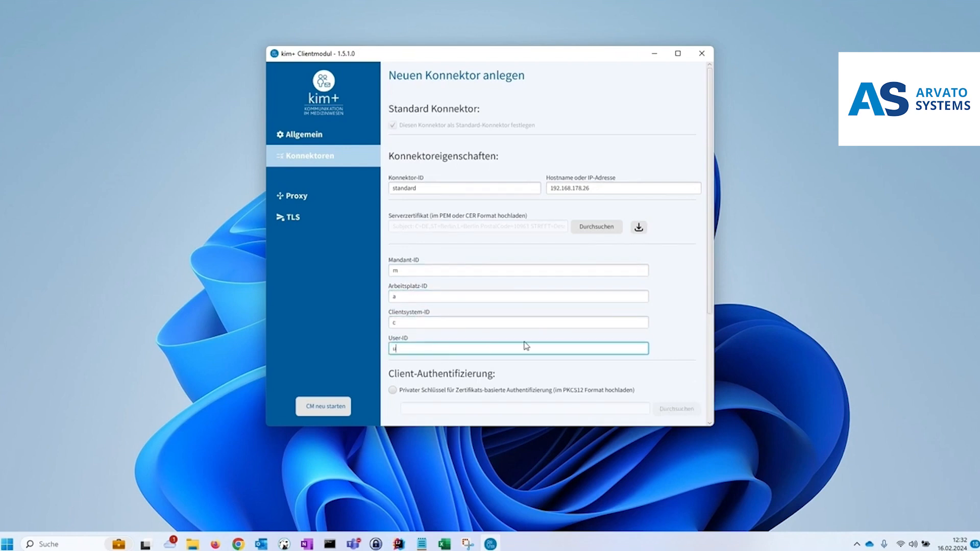
Save the new connector's settings without client authentication
left_click_drag(708, 256, 711, 381)
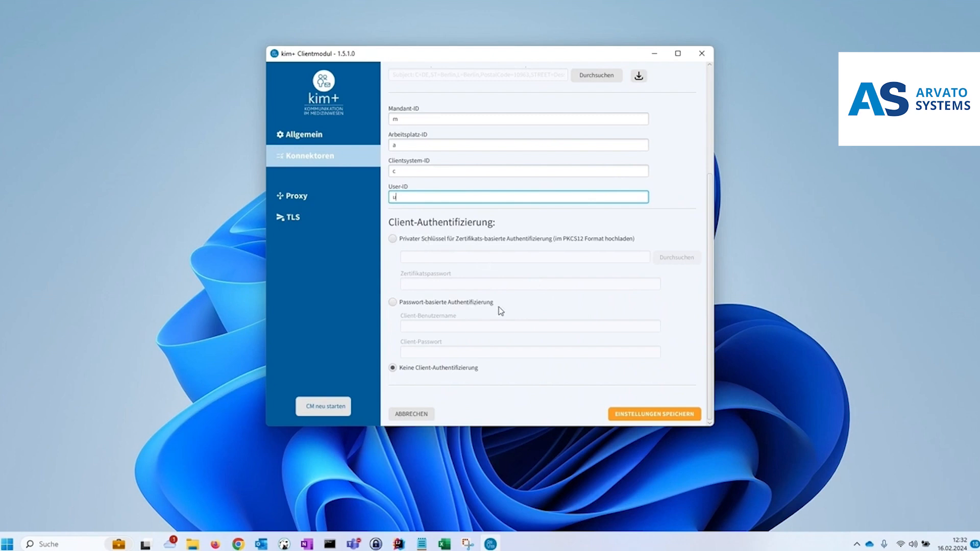
left_click(615, 418)
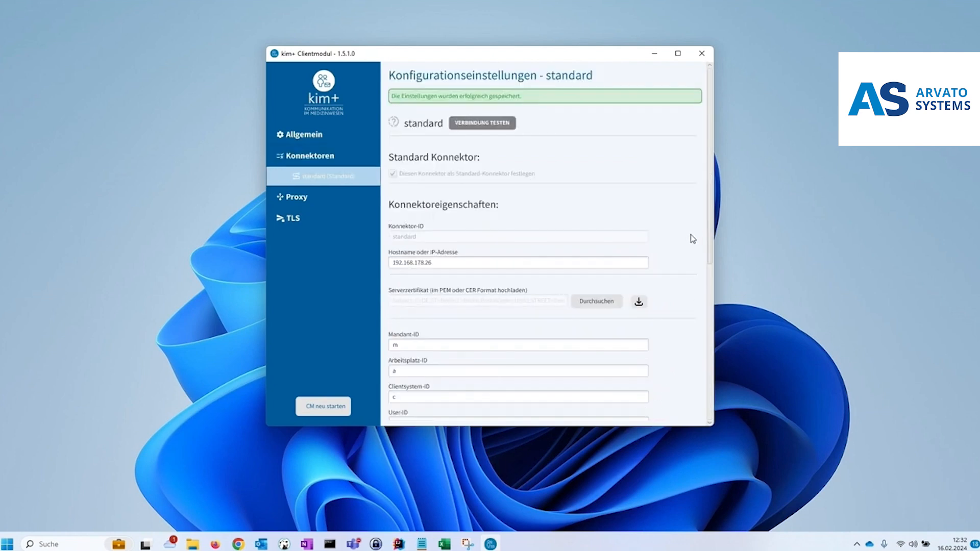
Test the standard connector's connection and return to the connector overview
left_click_drag(710, 236, 724, 194)
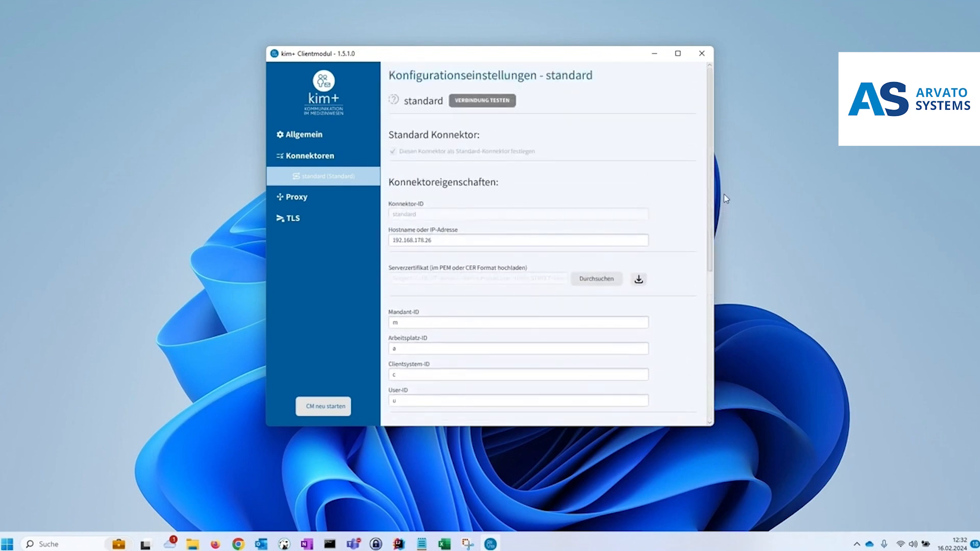
left_click(500, 101)
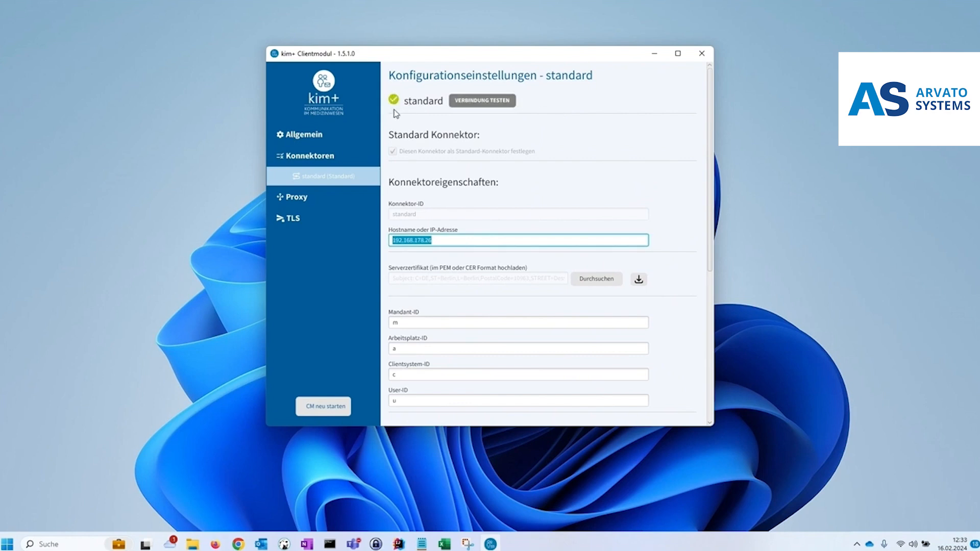
left_click(325, 159)
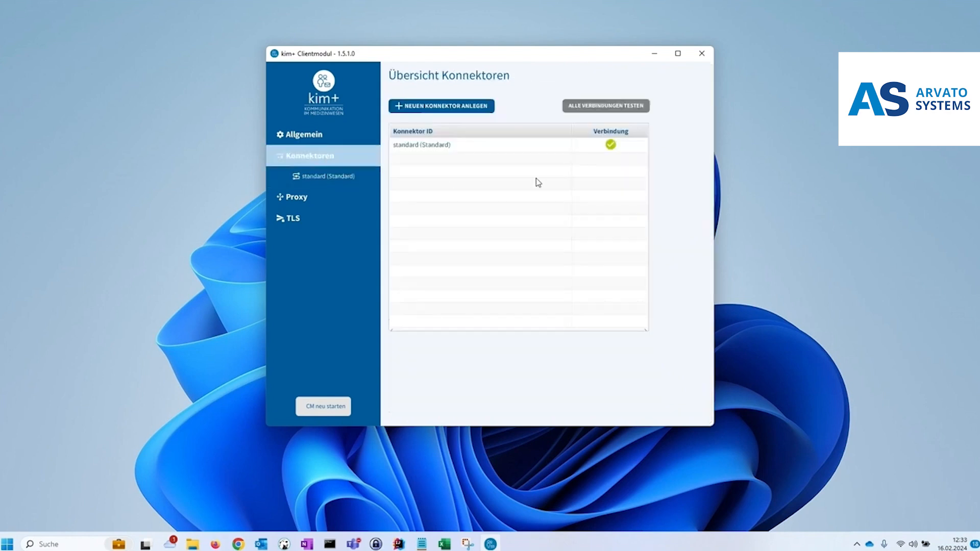